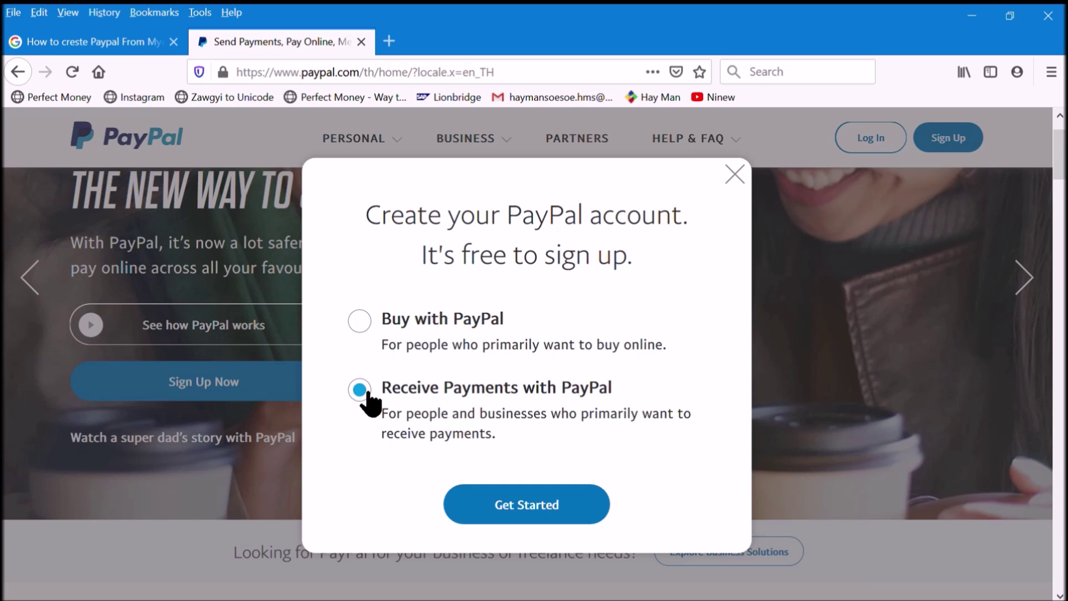
Choose to receive payments with PayPal and open the business account sign-up page.
{"action": "left_click", "coordinate": [517, 507]}
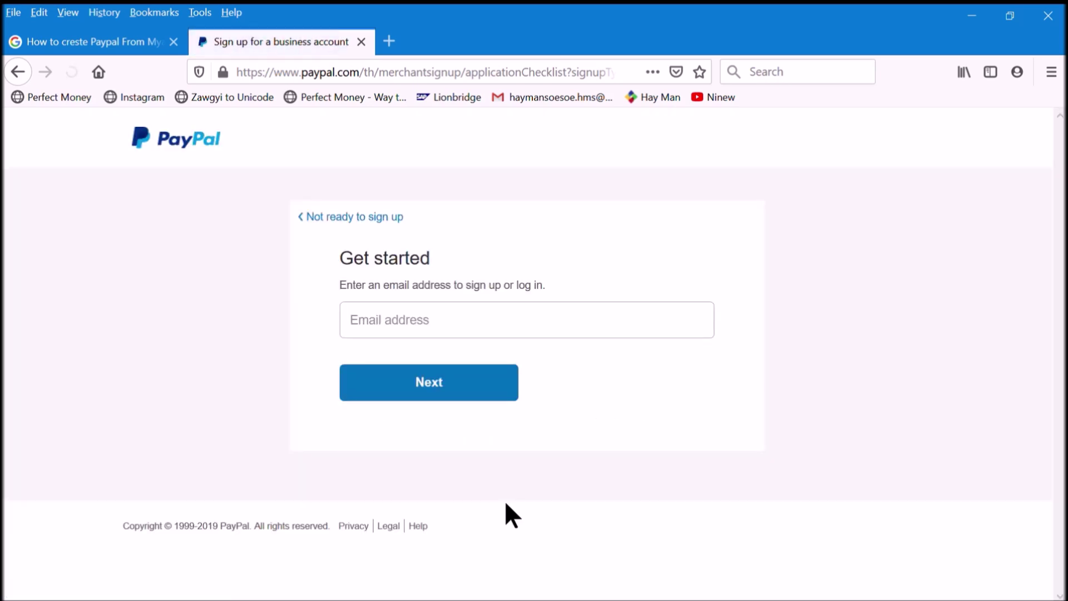
Enter the sign-up email address and submit it.
{"action": "left_click", "coordinate": [383, 335]}
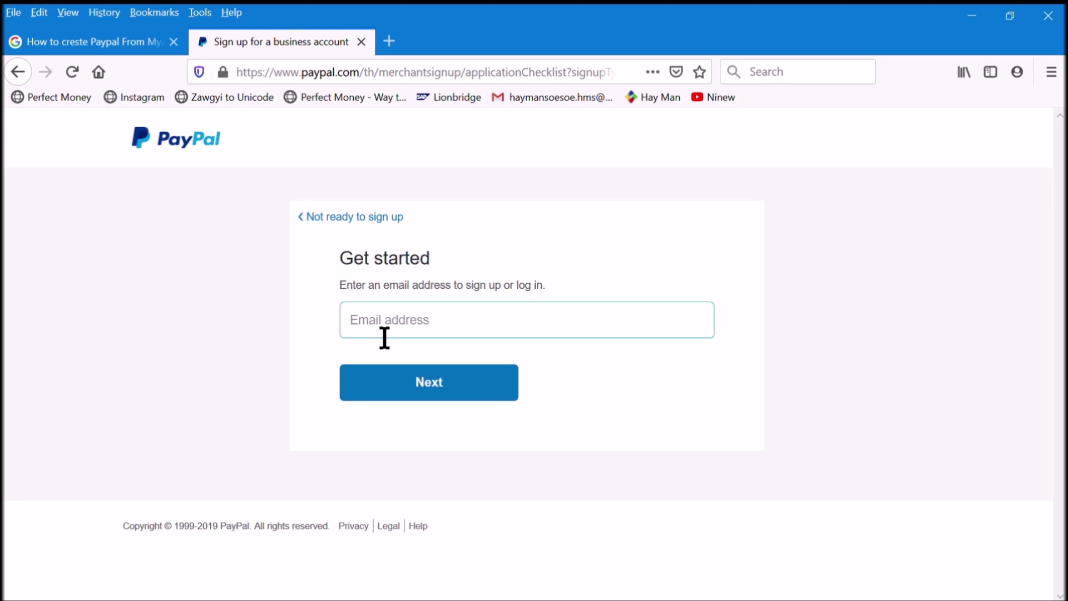
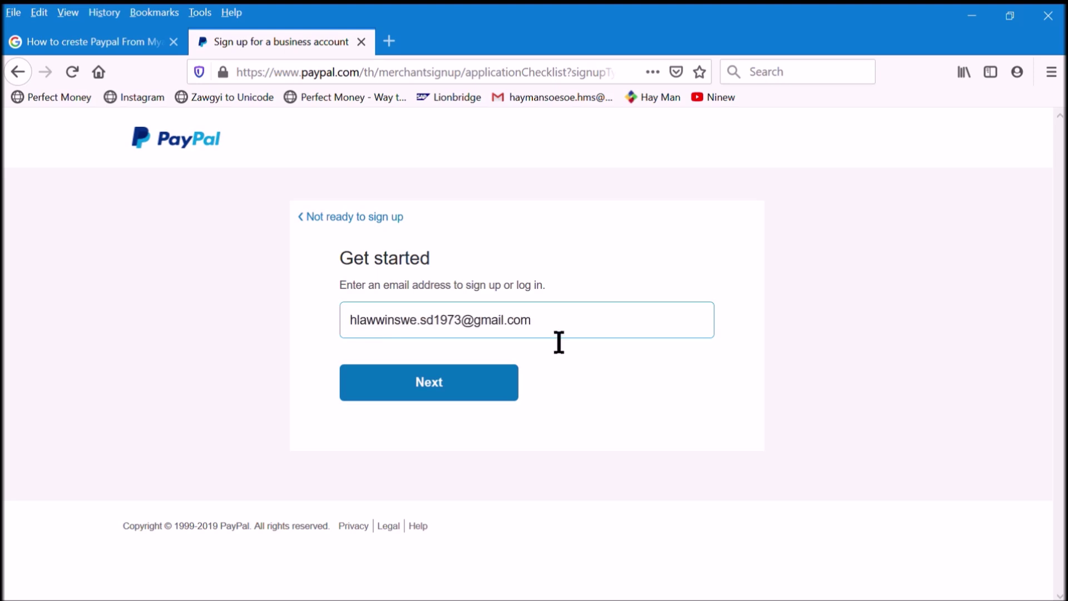
{"action": "left_click", "coordinate": [468, 388]}
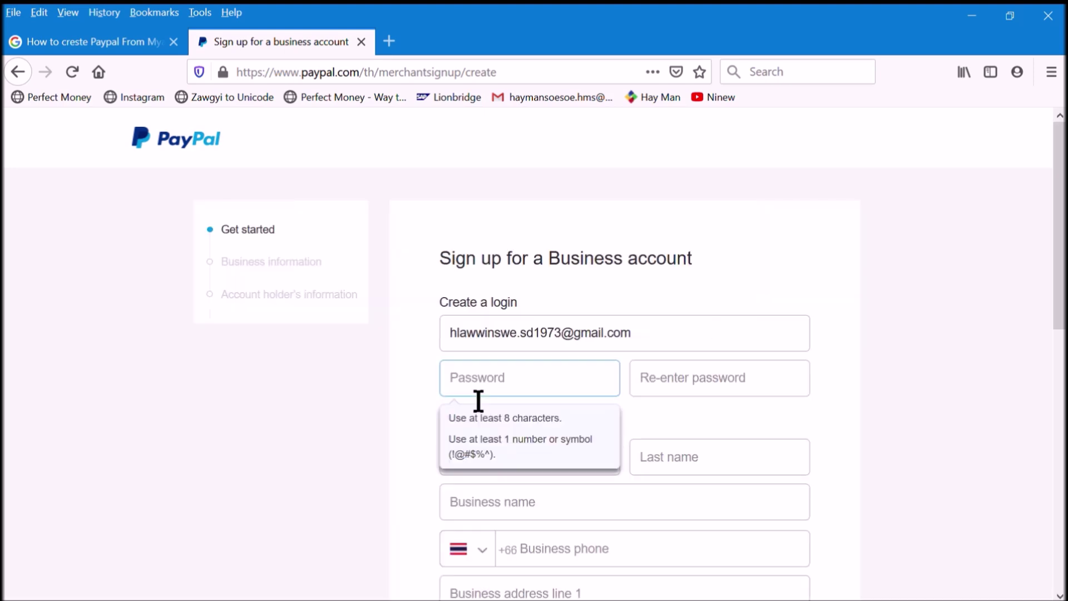
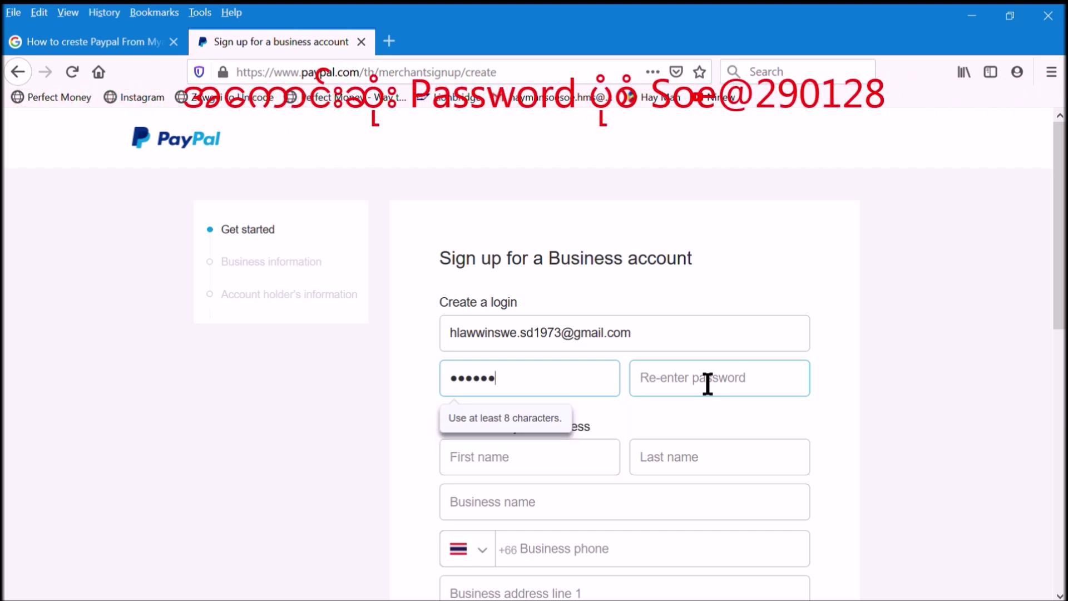
Type the account password and a confirmation password, which don't match.
{"action": "left_click", "coordinate": [697, 391]}
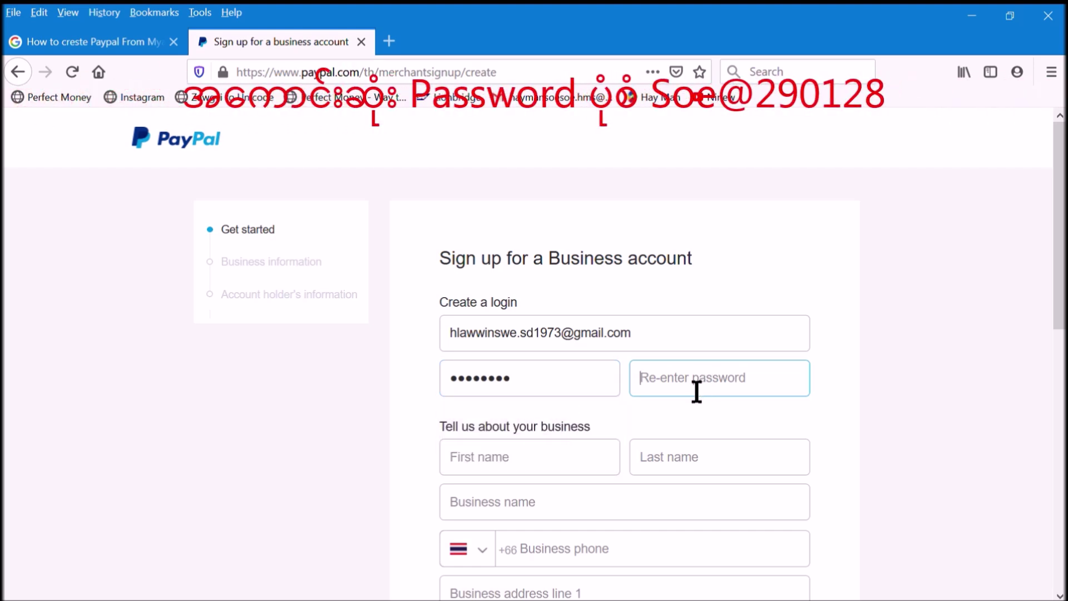
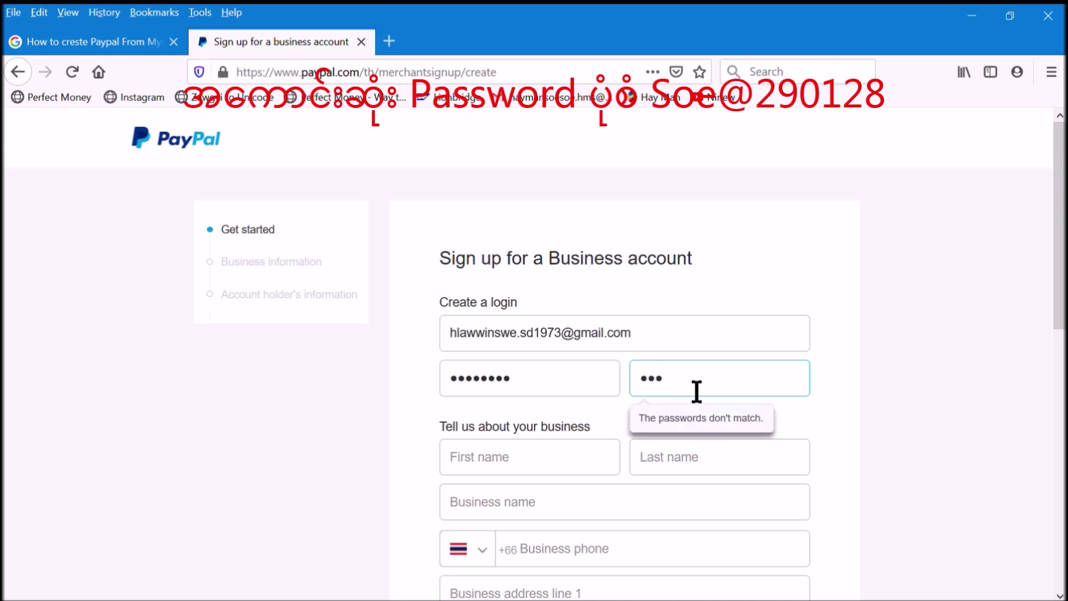
{"action": "scroll", "coordinate": [696, 391], "scroll_direction": "down", "scroll_amount": 1}
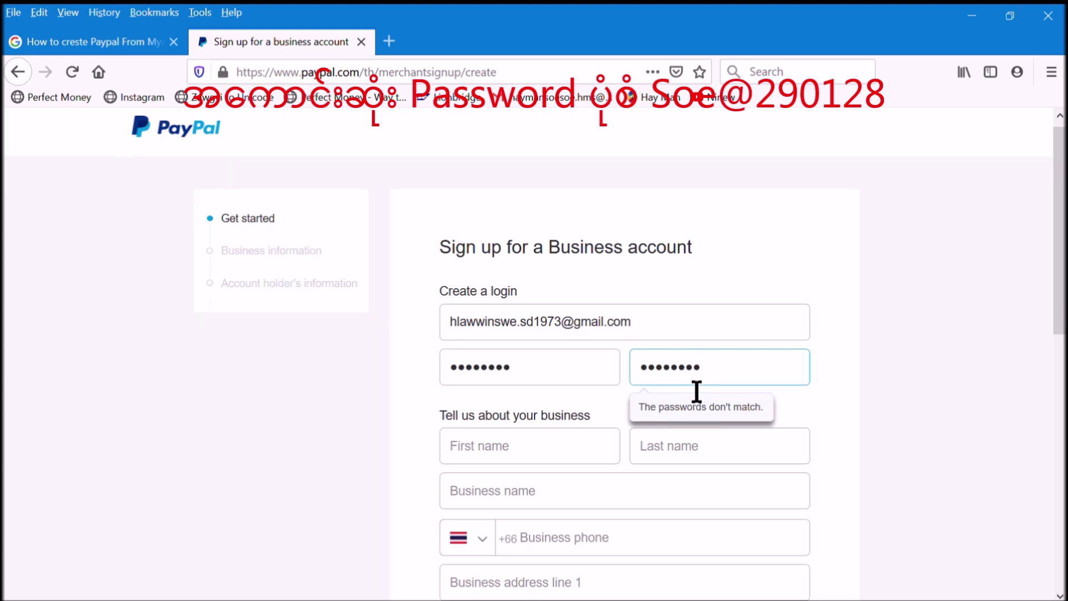
Enter the owner's first and last name, fix the surname, and start the business phone number.
{"action": "left_click", "coordinate": [547, 431]}
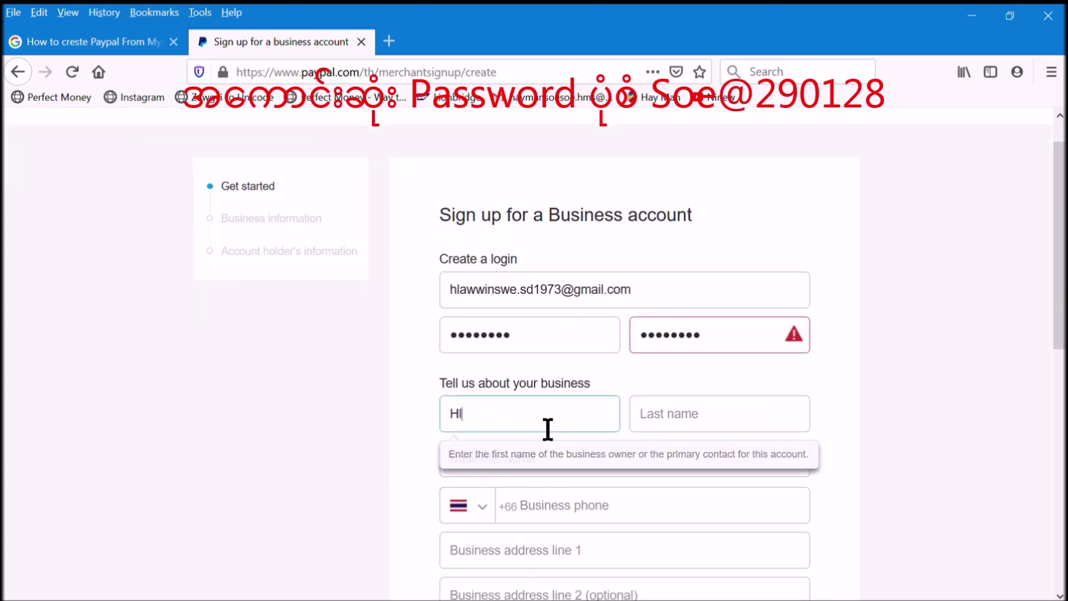
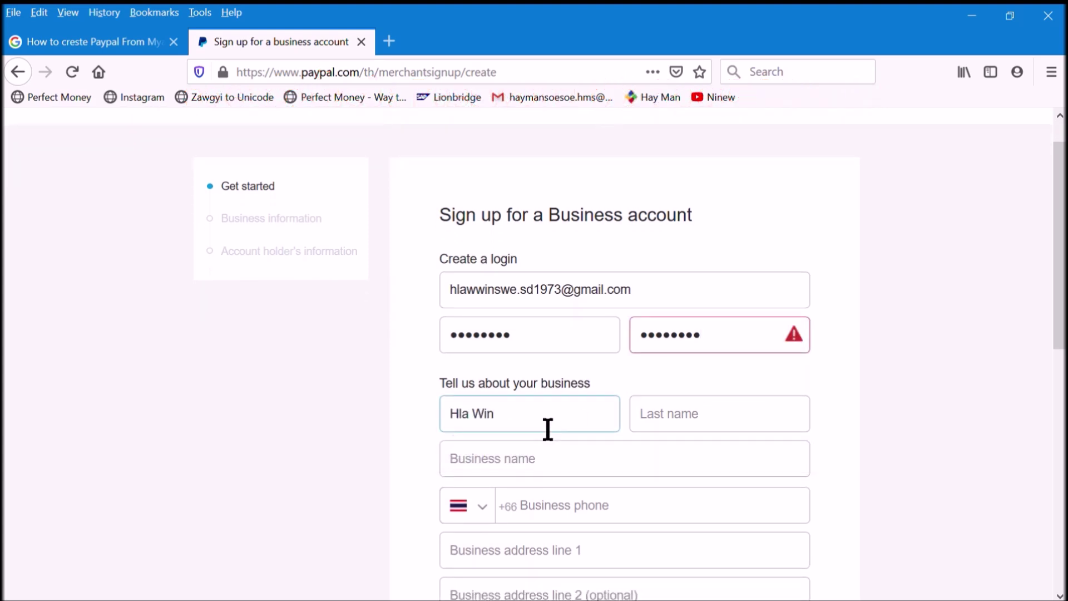
{"action": "left_click", "coordinate": [663, 428]}
{"action": "type", "text": "Win"}
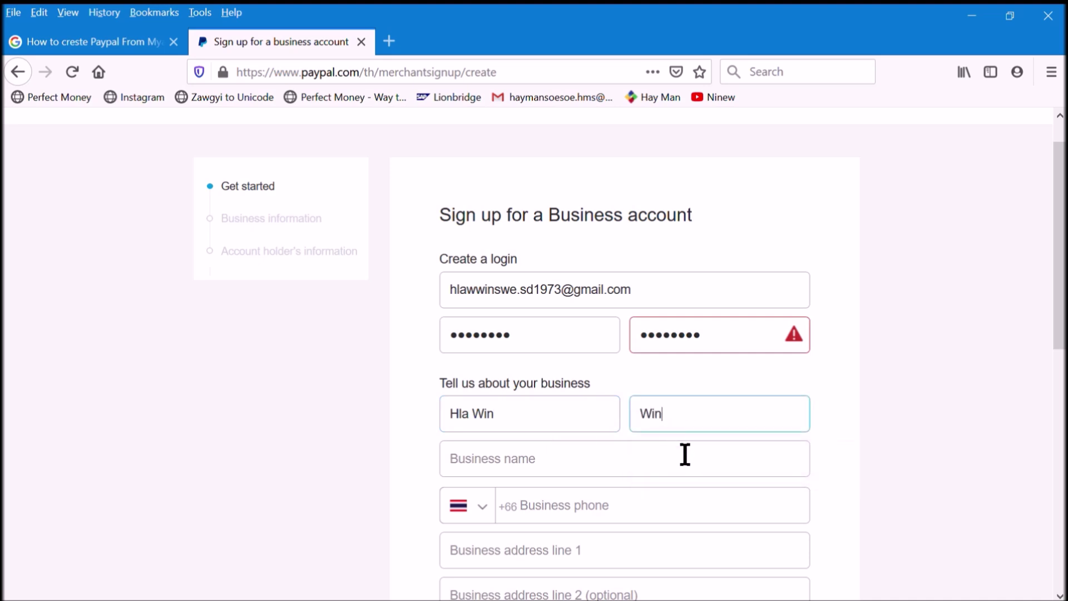
{"action": "scroll", "coordinate": [612, 440], "scroll_direction": "down", "scroll_amount": 1}
{"action": "left_click", "coordinate": [521, 429]}
{"action": "scroll", "coordinate": [579, 390], "scroll_direction": "down", "scroll_amount": 2}
{"action": "left_click", "coordinate": [682, 315]}
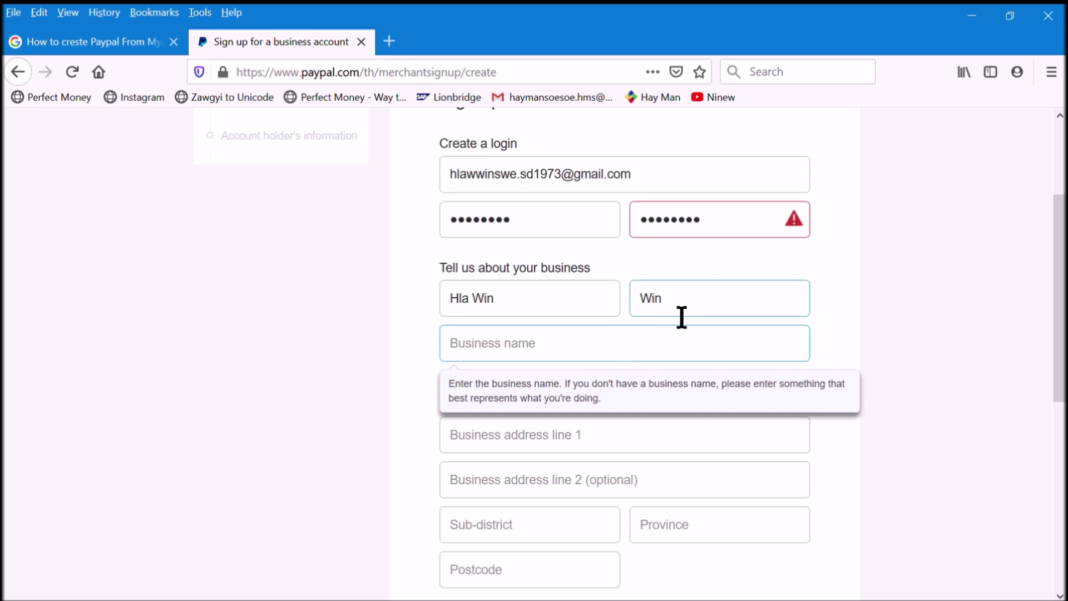
{"action": "key", "text": "BackSpace"}
{"action": "key", "text": "BackSpace"}
{"action": "key", "text": "BackSpace"}
{"action": "type", "text": "Swe"}
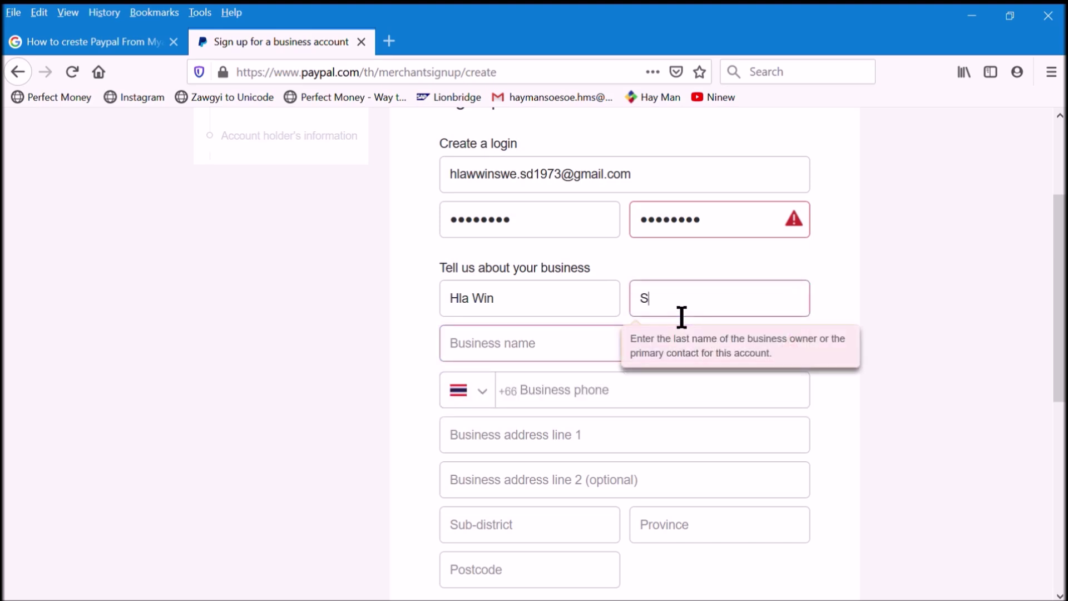
{"action": "left_click", "coordinate": [589, 403]}
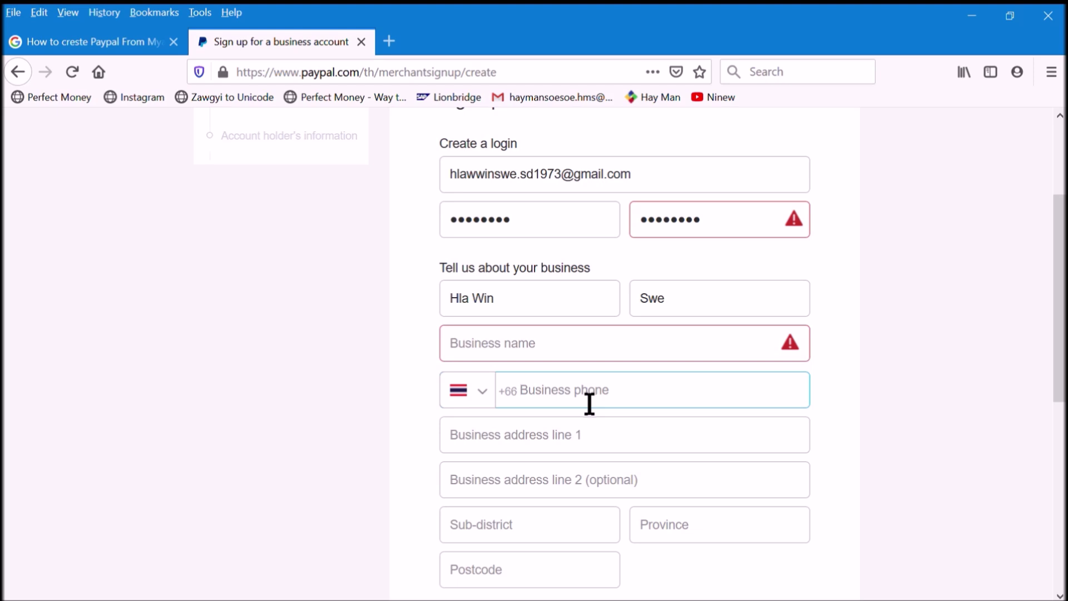
{"action": "type", "text": "97998"}
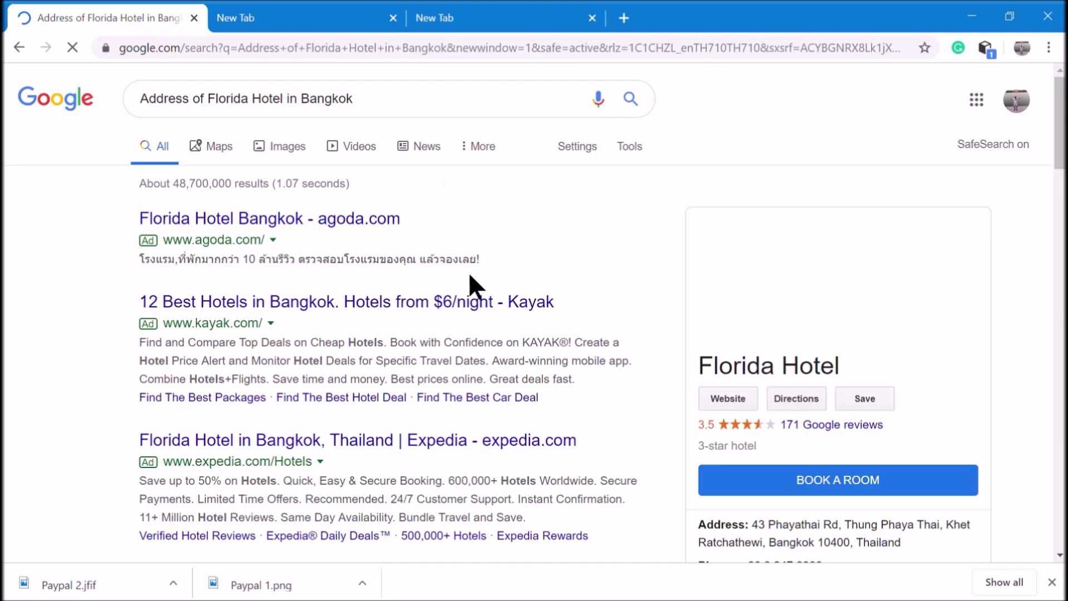
Scroll Google's results for Florida Hotel Bangkok to find its full street address.
{"action": "scroll", "coordinate": [599, 305], "scroll_direction": "down", "scroll_amount": 3}
{"action": "scroll", "coordinate": [890, 401], "scroll_direction": "up", "scroll_amount": 1}
{"action": "scroll", "coordinate": [925, 419], "scroll_direction": "down", "scroll_amount": 2}
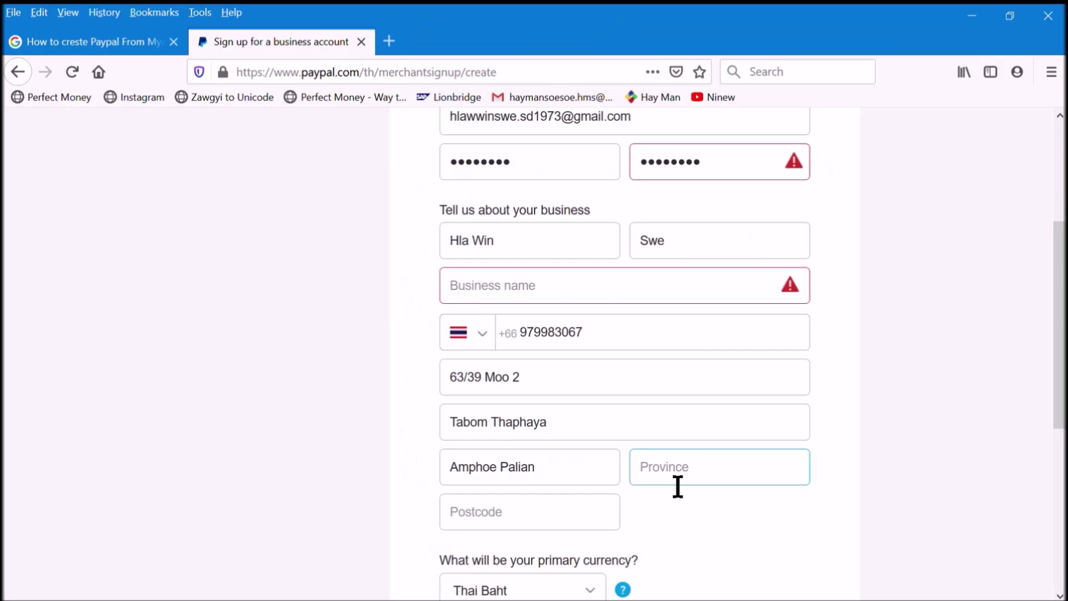
Finish the province with its typo fixed and the postcode, keeping Thai Baht as currency.
{"action": "type", "text": "Trng"}
{"action": "key", "text": "BackSpace"}
{"action": "key", "text": "BackSpace"}
{"action": "type", "text": "ang"}
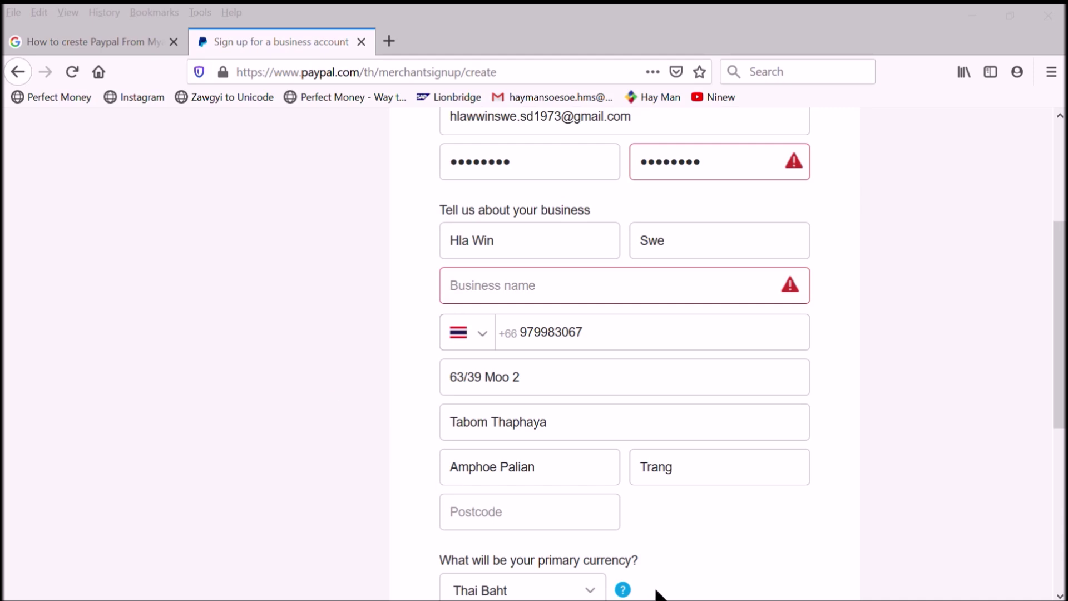
{"action": "left_click", "coordinate": [529, 523]}
{"action": "type", "text": "9"}
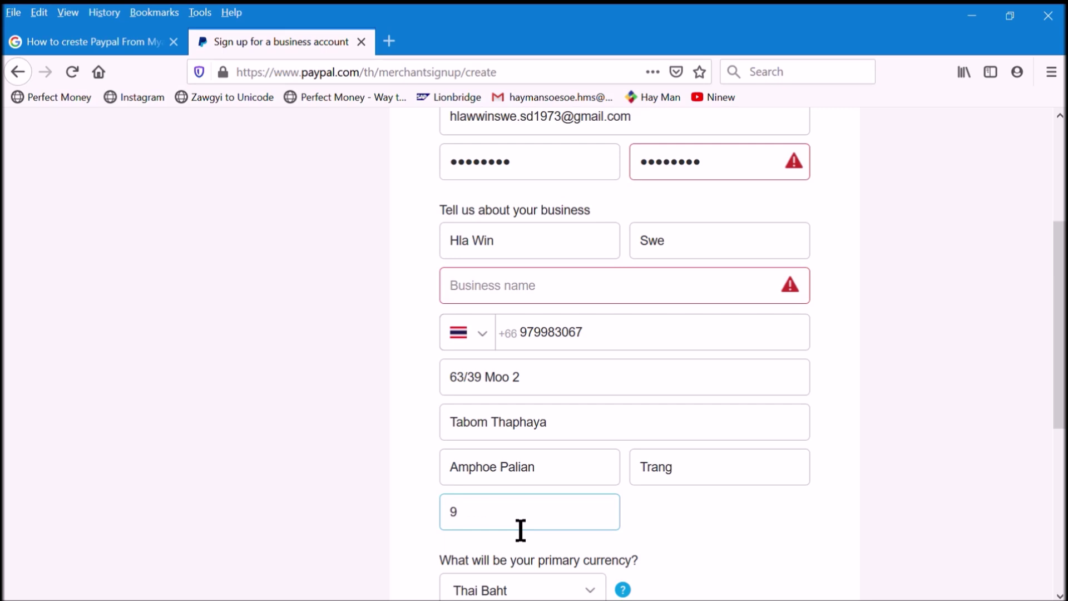
{"action": "type", "text": "2140"}
{"action": "scroll", "coordinate": [577, 458], "scroll_direction": "down", "scroll_amount": 3}
{"action": "scroll", "coordinate": [657, 411], "scroll_direction": "down", "scroll_amount": 3}
{"action": "left_click", "coordinate": [587, 414]}
{"action": "left_click", "coordinate": [587, 413]}
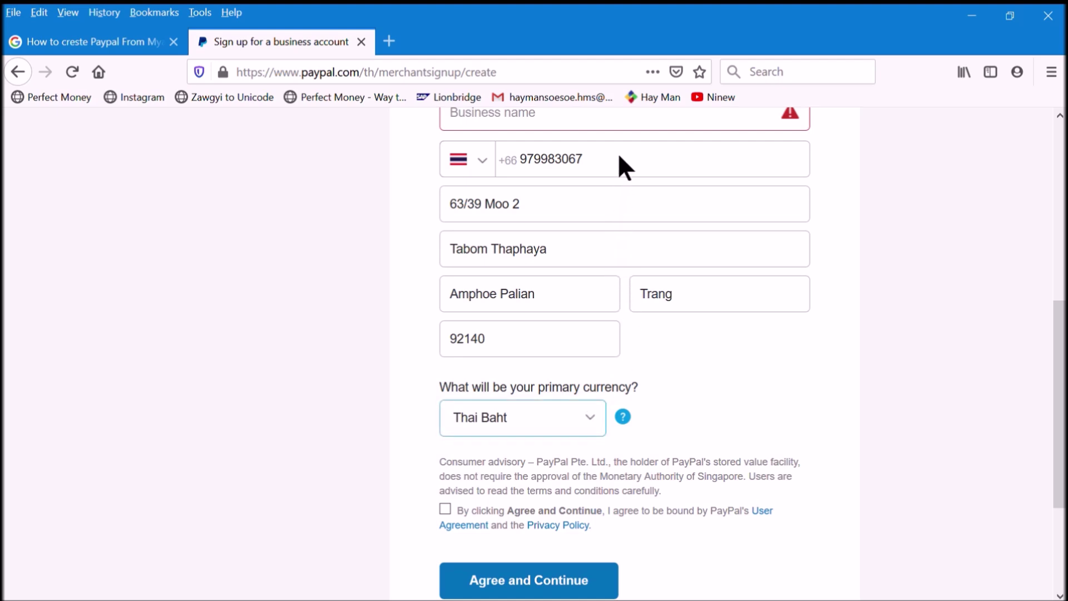
Replace the mismatched confirmation password with the matching one and agree to the terms.
{"action": "scroll", "coordinate": [623, 206], "scroll_direction": "up", "scroll_amount": 10}
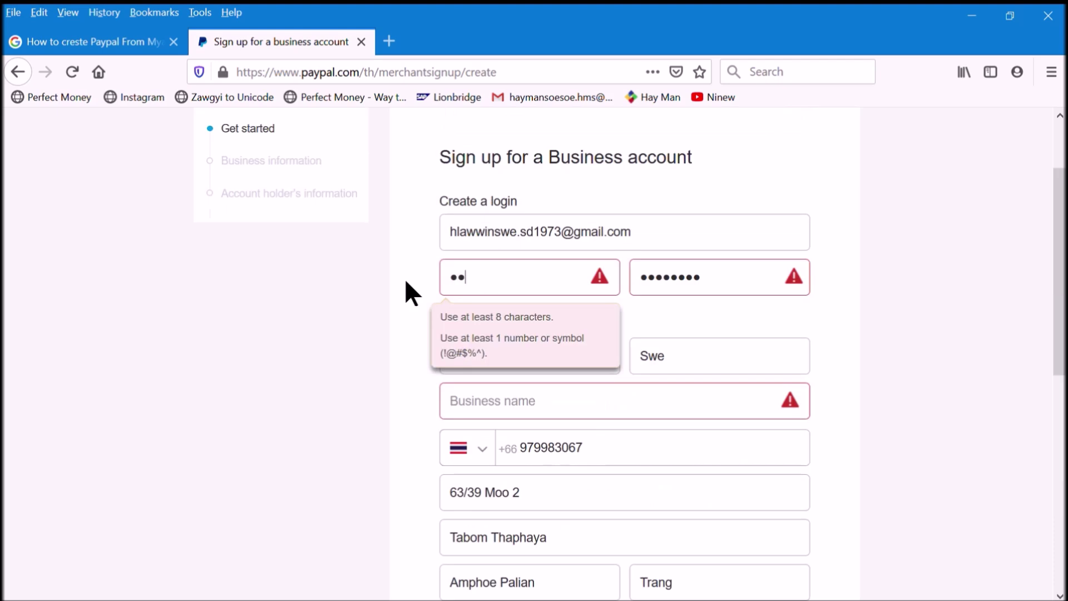
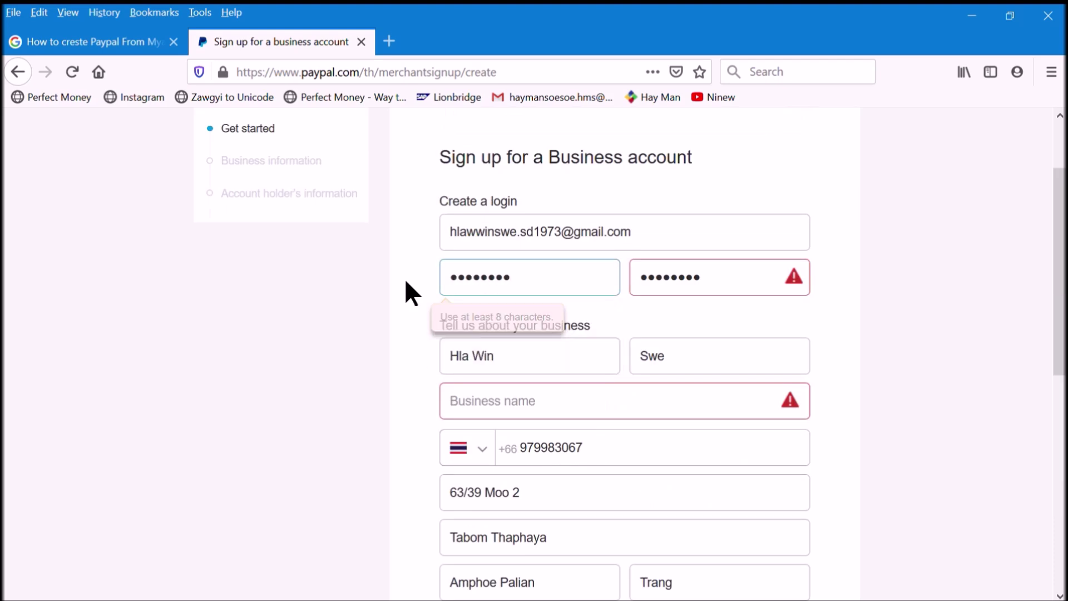
{"action": "left_click", "coordinate": [684, 367]}
{"action": "left_click", "coordinate": [741, 291]}
{"action": "left_click_drag", "start_coordinate": [743, 294], "coordinate": [298, 284]}
{"action": "key", "text": "BackSpace"}
{"action": "key", "text": "BackSpace"}
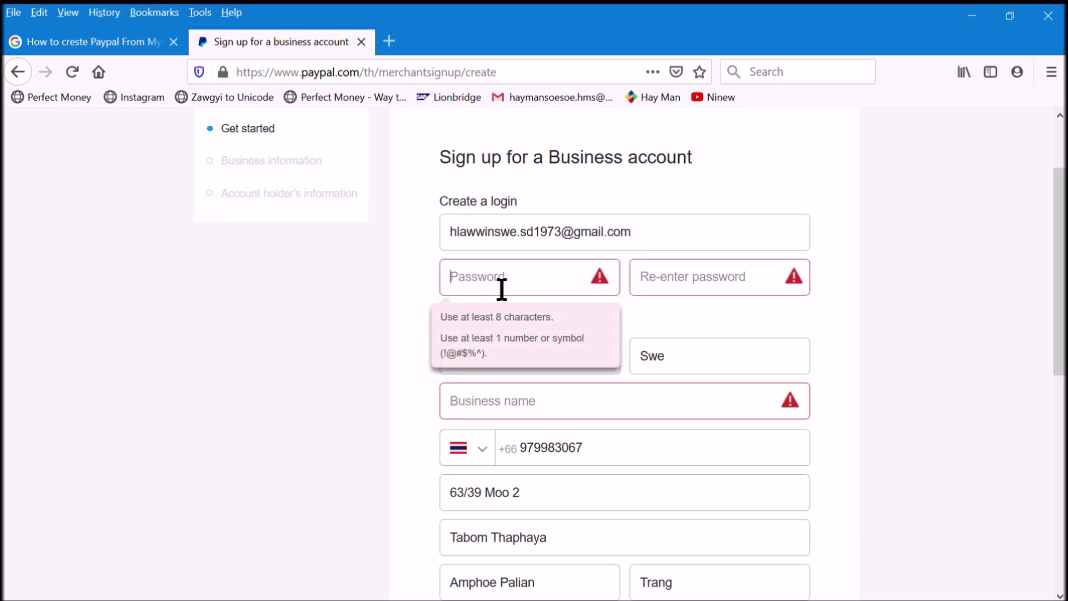
{"action": "type", "text": "••••••••"}
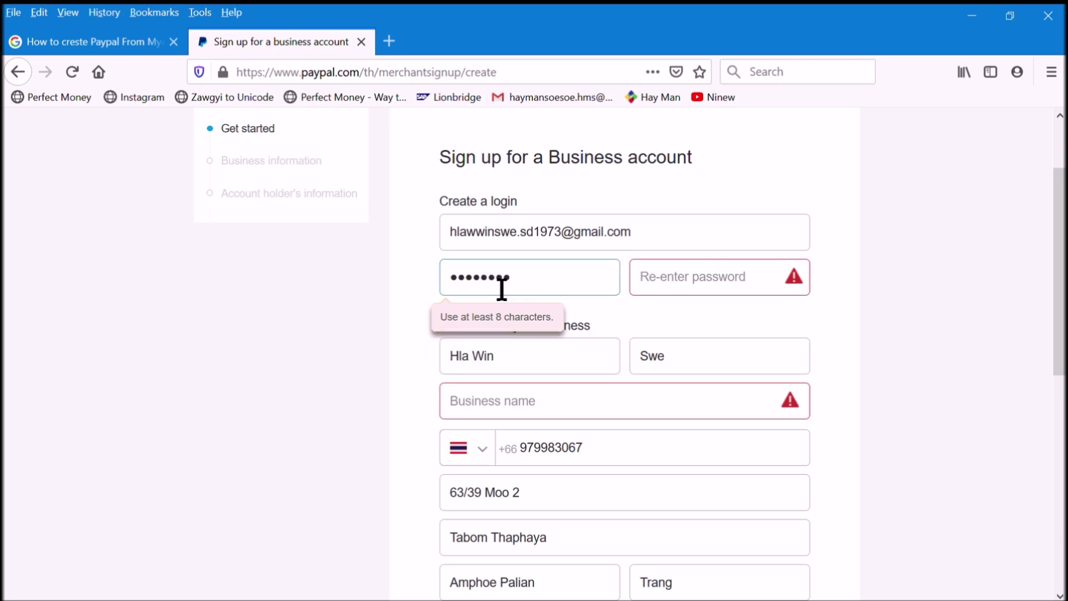
{"action": "left_click", "coordinate": [686, 295]}
{"action": "type", "text": "•"}
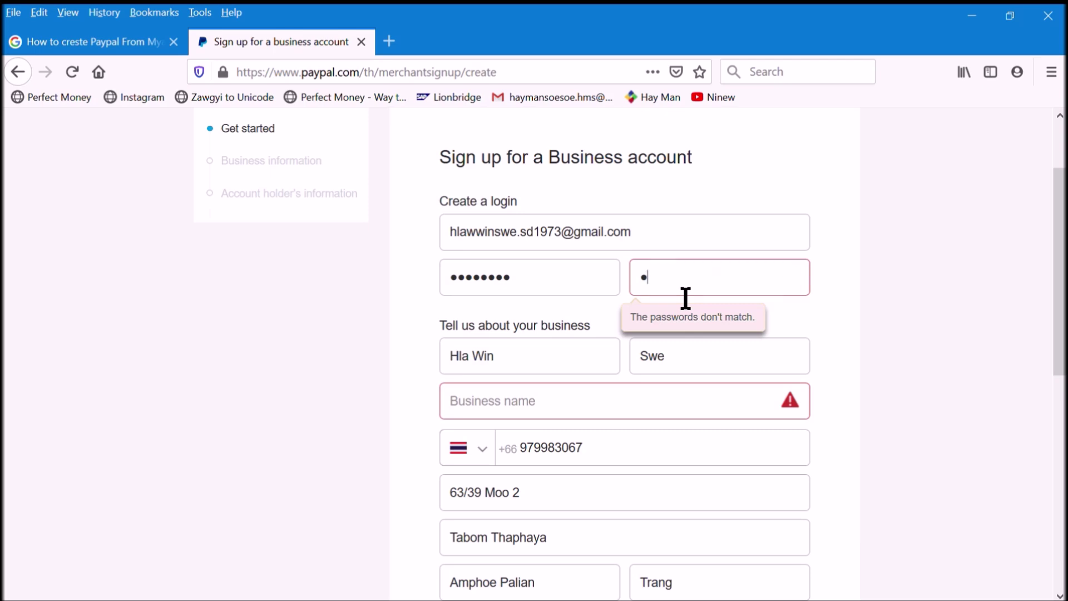
{"action": "type", "text": "•••"}
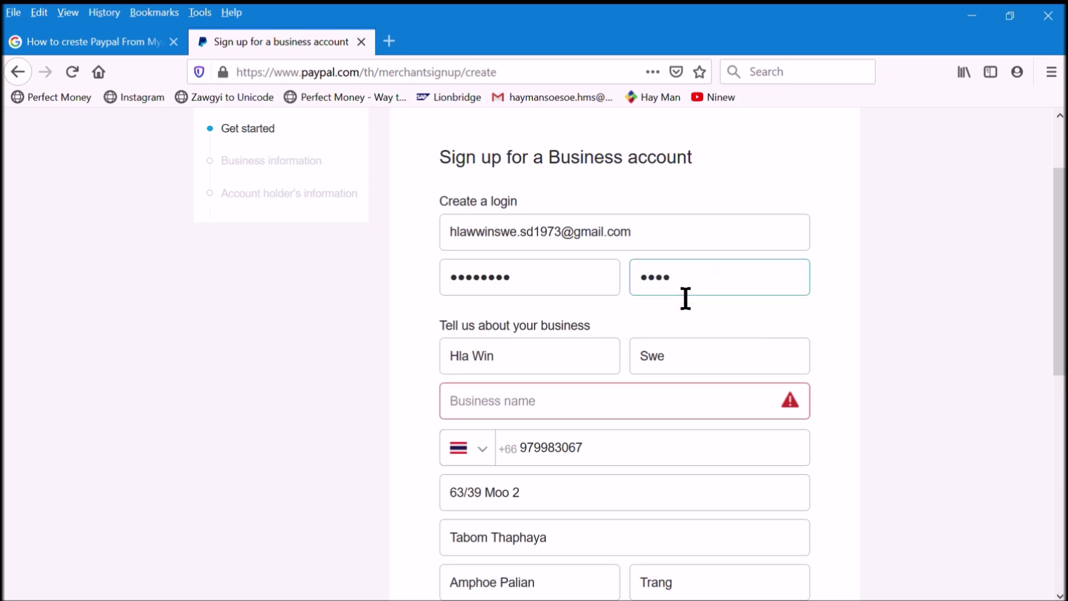
{"action": "type", "text": "•"}
{"action": "scroll", "coordinate": [556, 503], "scroll_direction": "down", "scroll_amount": 6}
{"action": "left_click", "coordinate": [554, 497]}
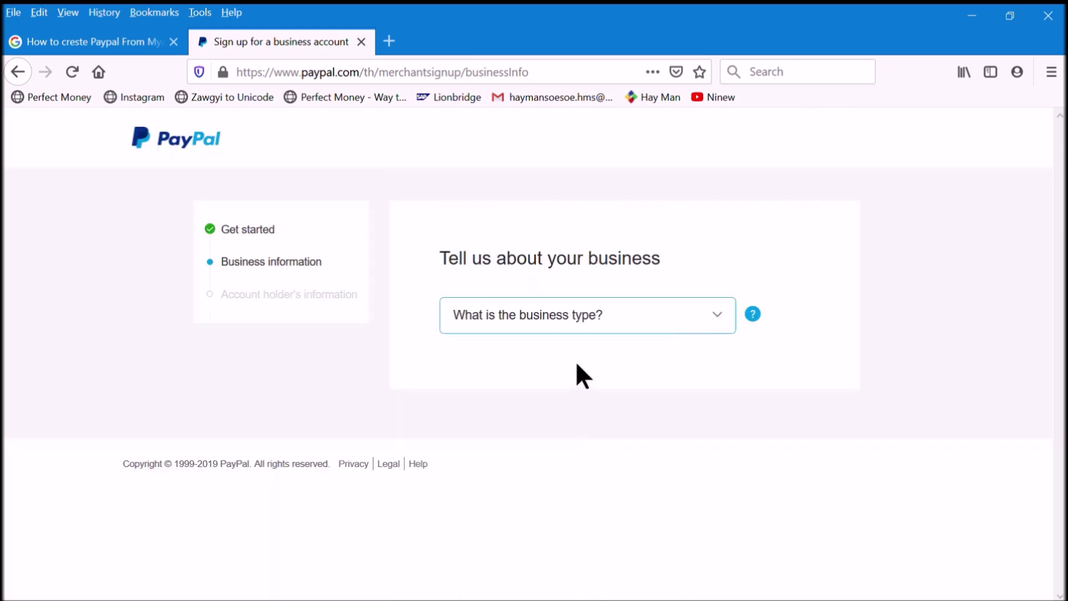
Choose Individual and find Business Services via the 'Language' keyword search, then continue.
{"action": "left_click", "coordinate": [576, 365]}
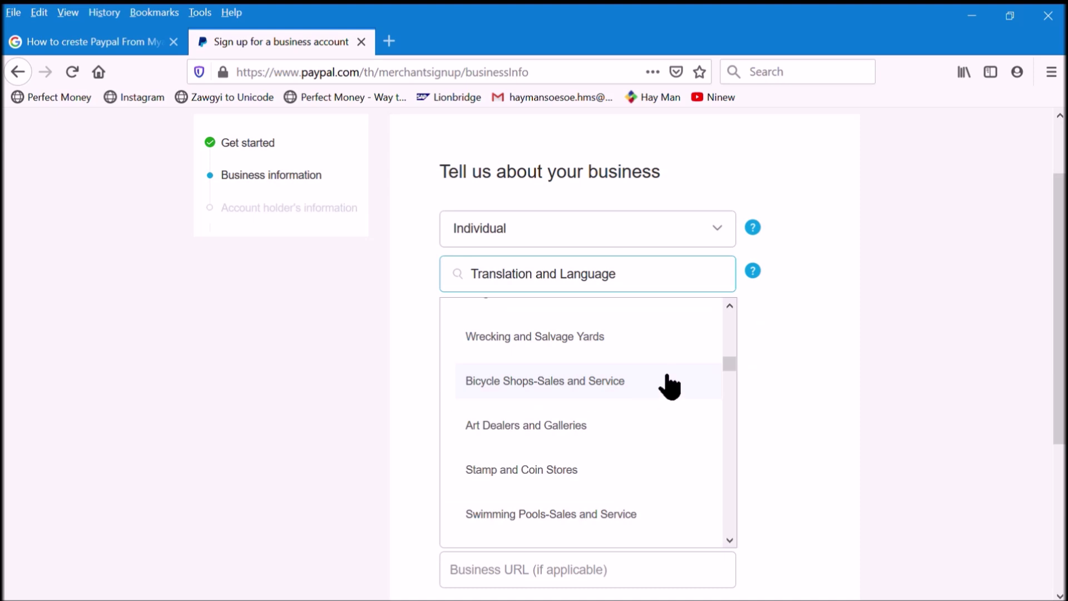
{"action": "left_click_drag", "start_coordinate": [727, 363], "coordinate": [726, 322]}
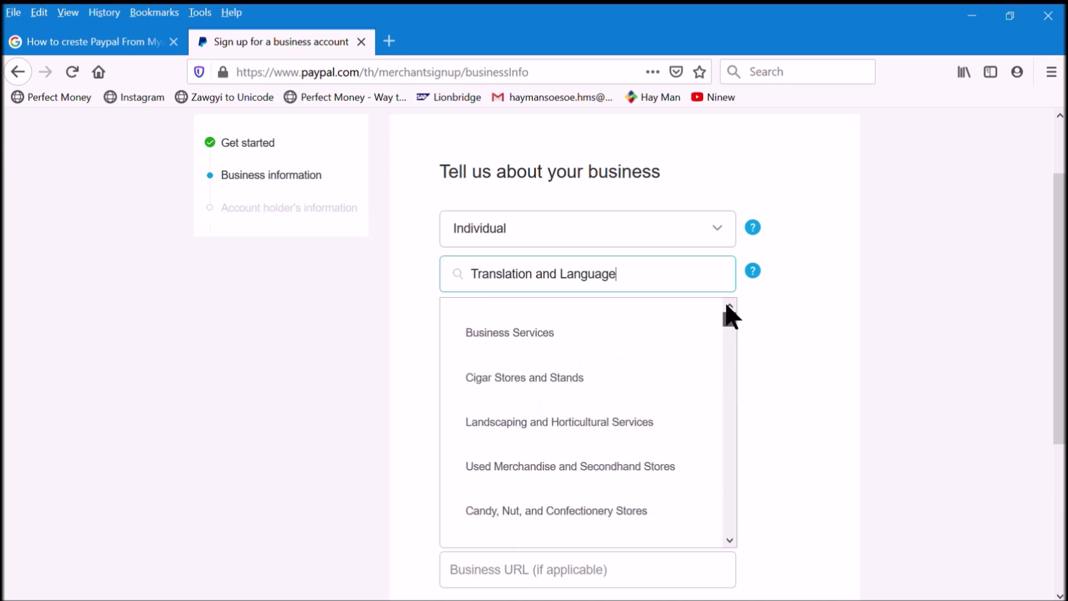
{"action": "left_click_drag", "start_coordinate": [726, 309], "coordinate": [723, 352]}
{"action": "key", "text": "ctrl+a"}
{"action": "type", "text": "Languag"}
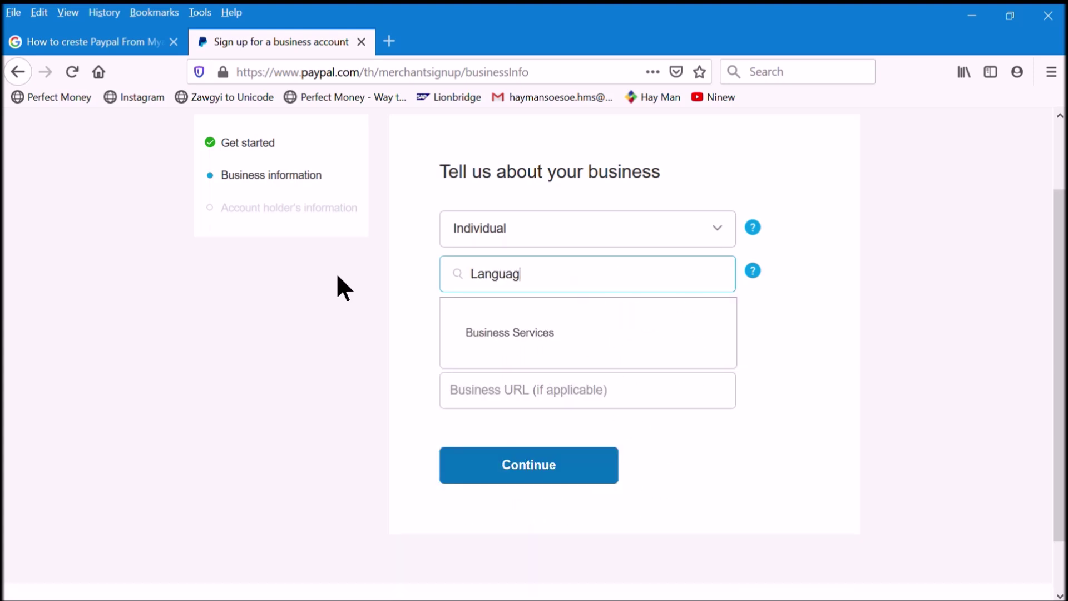
{"action": "type", "text": "e"}
{"action": "left_click", "coordinate": [539, 332]}
{"action": "left_click", "coordinate": [540, 334]}
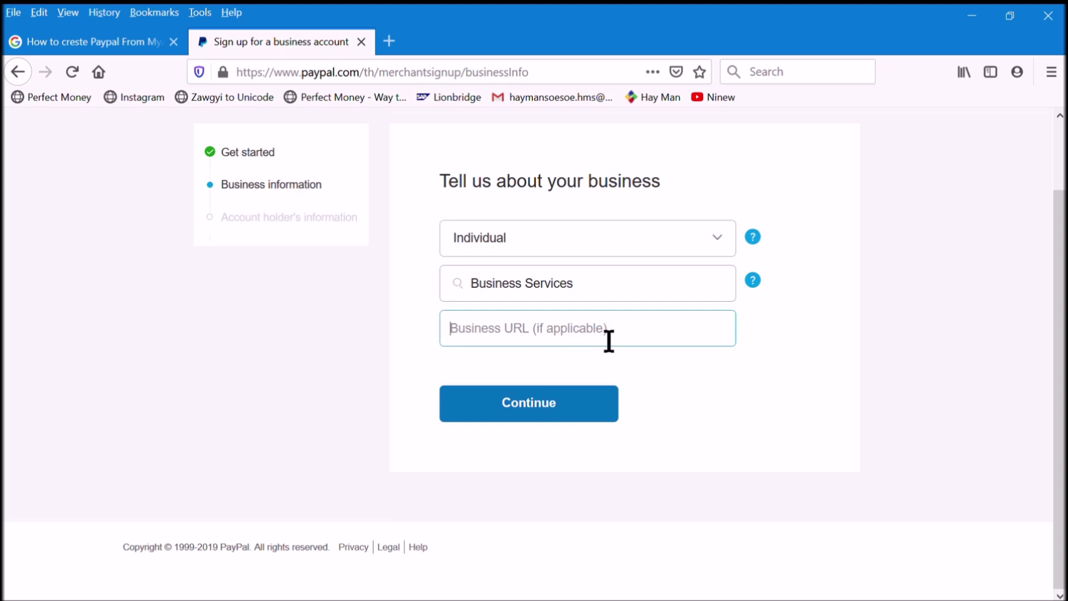
{"action": "left_click", "coordinate": [549, 401]}
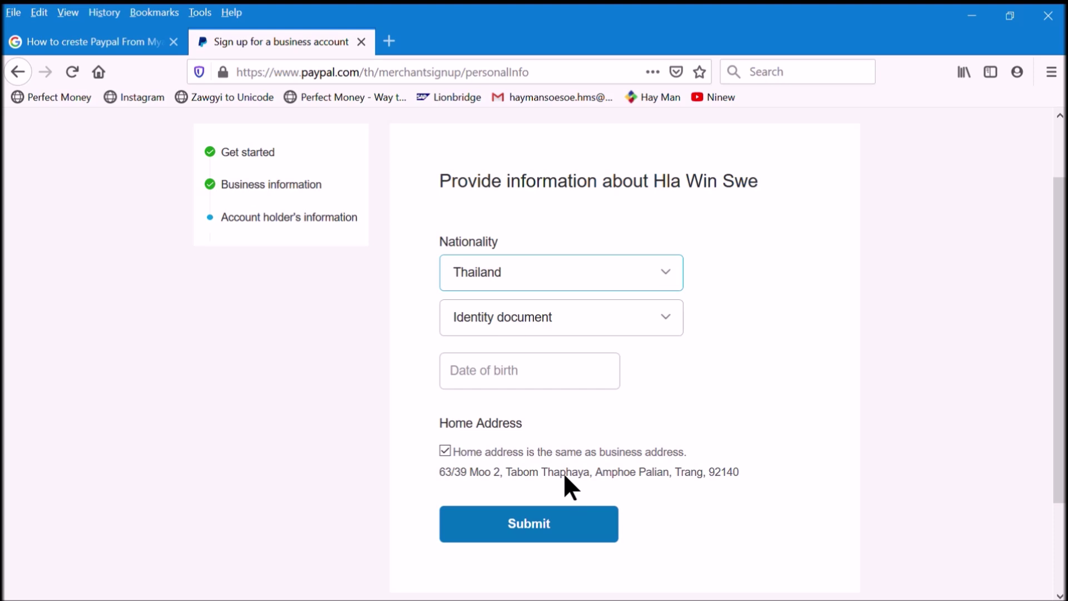
Set nationality to Myanmar (Burma) and choose Passport as the identity document.
{"action": "left_click", "coordinate": [523, 326]}
{"action": "key", "text": "Tab"}
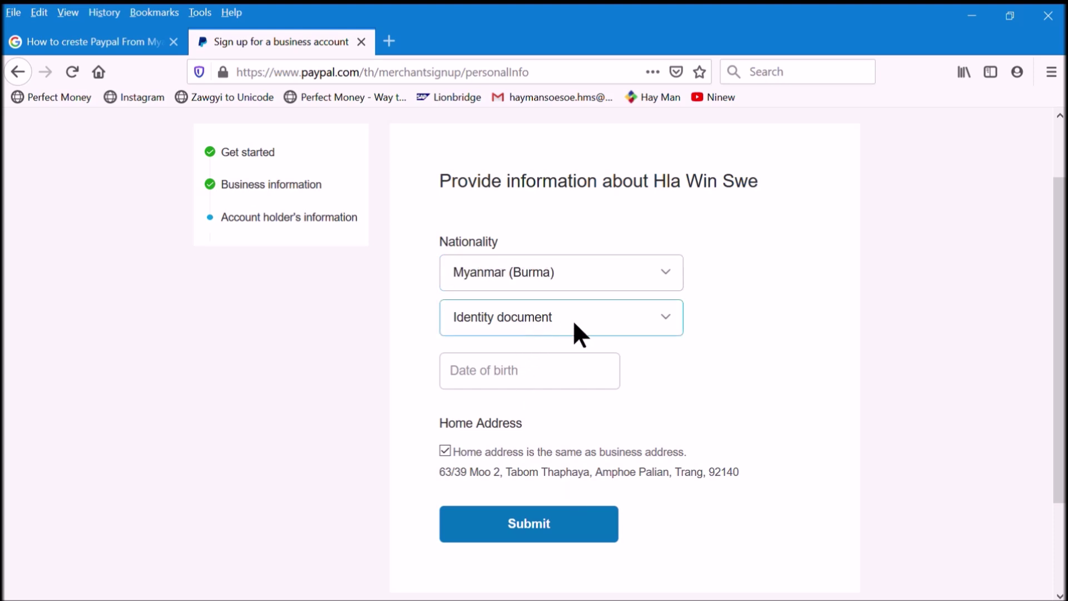
{"action": "key", "text": "Down"}
{"action": "left_click", "coordinate": [515, 361]}
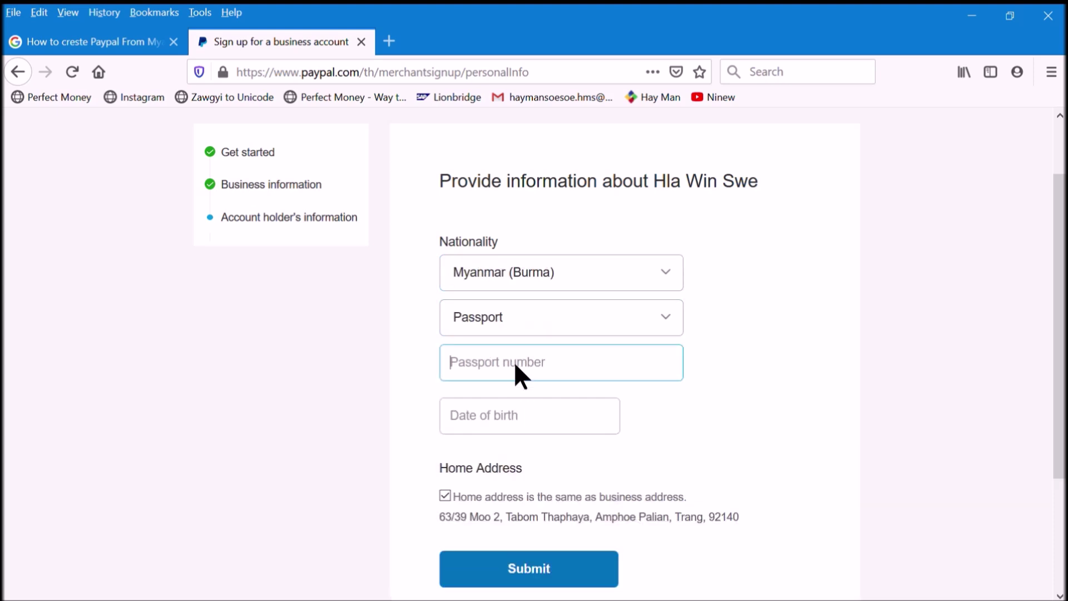
Enter the date of birth in dd/mm/yyyy and the passport number.
{"action": "left_click", "coordinate": [521, 432]}
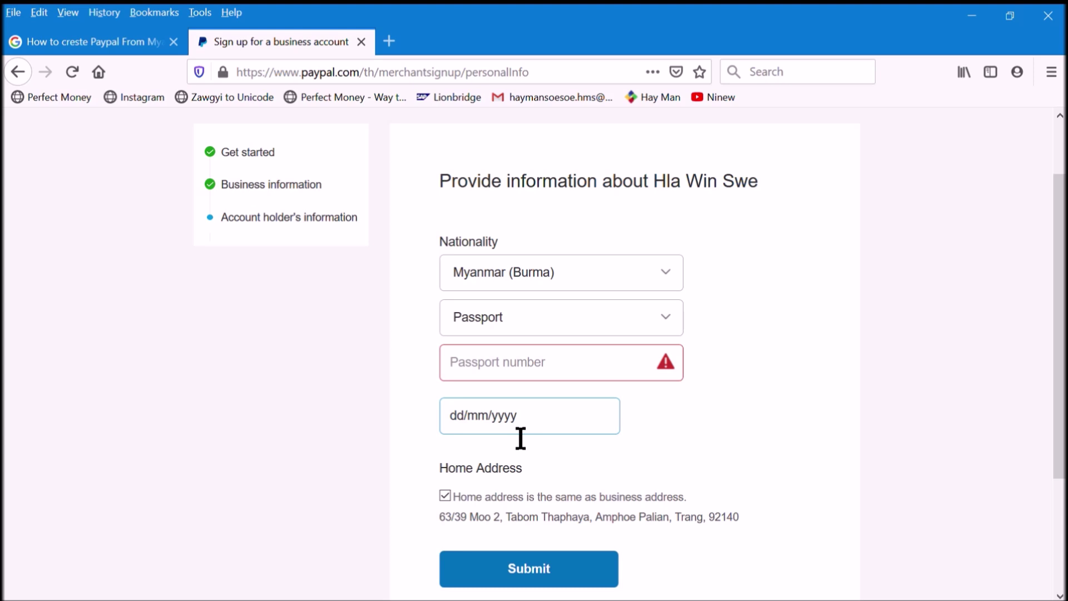
{"action": "type", "text": "21"}
{"action": "key", "text": "BackSpace"}
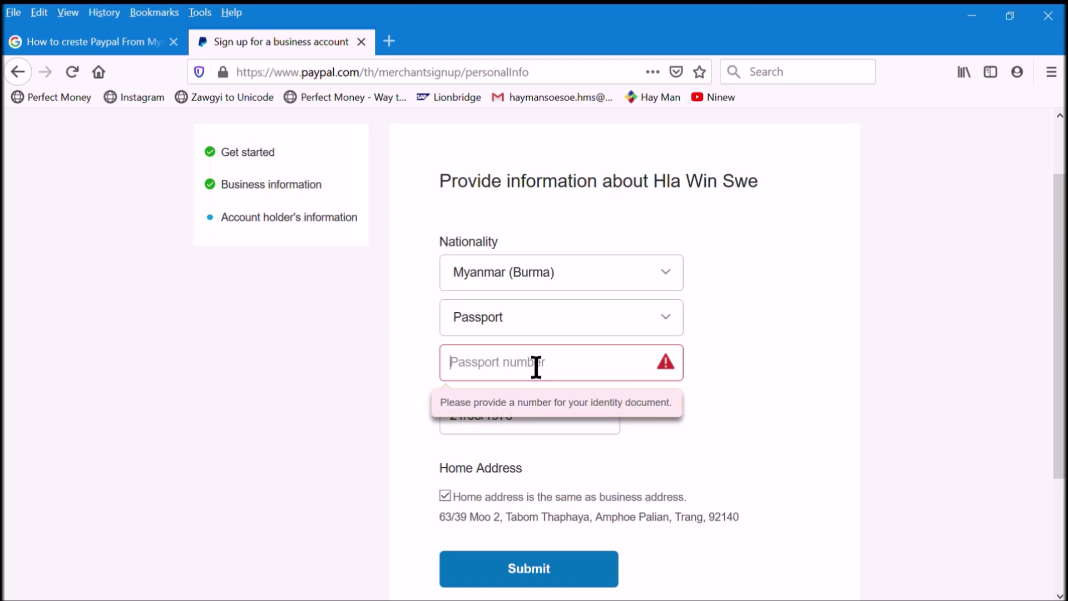
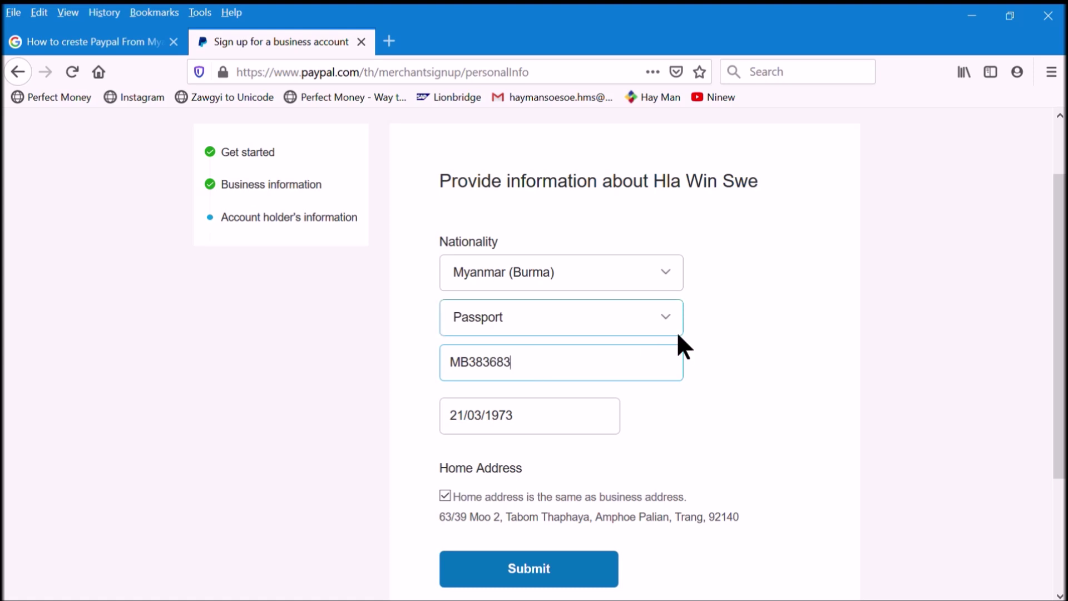
{"action": "scroll", "coordinate": [677, 333], "scroll_direction": "down", "scroll_amount": 2}
{"action": "scroll", "coordinate": [676, 339], "scroll_direction": "down", "scroll_amount": 1}
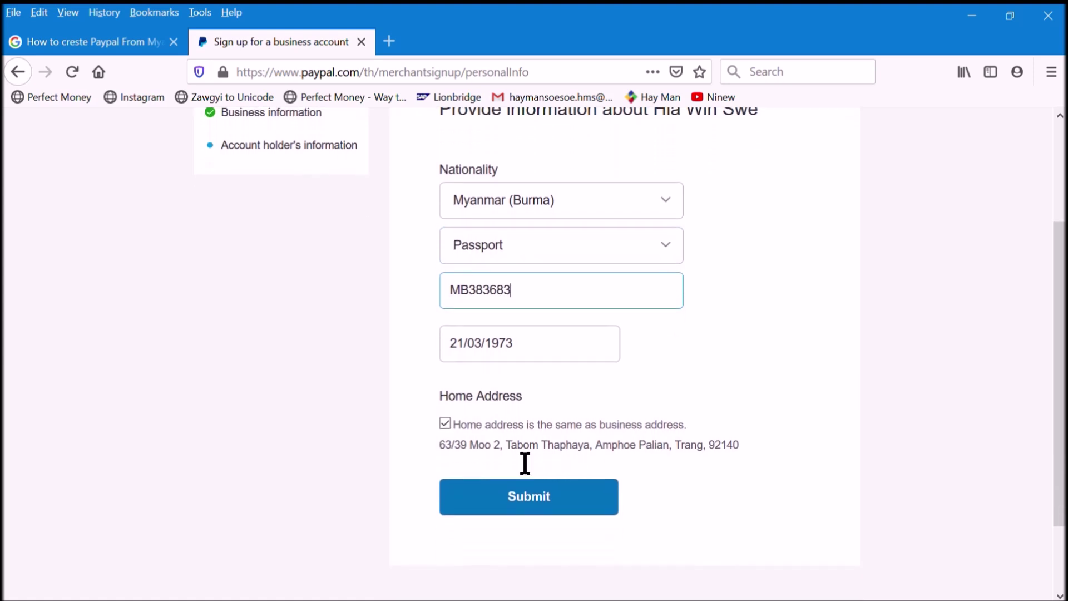
{"action": "scroll", "coordinate": [612, 390], "scroll_direction": "down", "scroll_amount": 2}
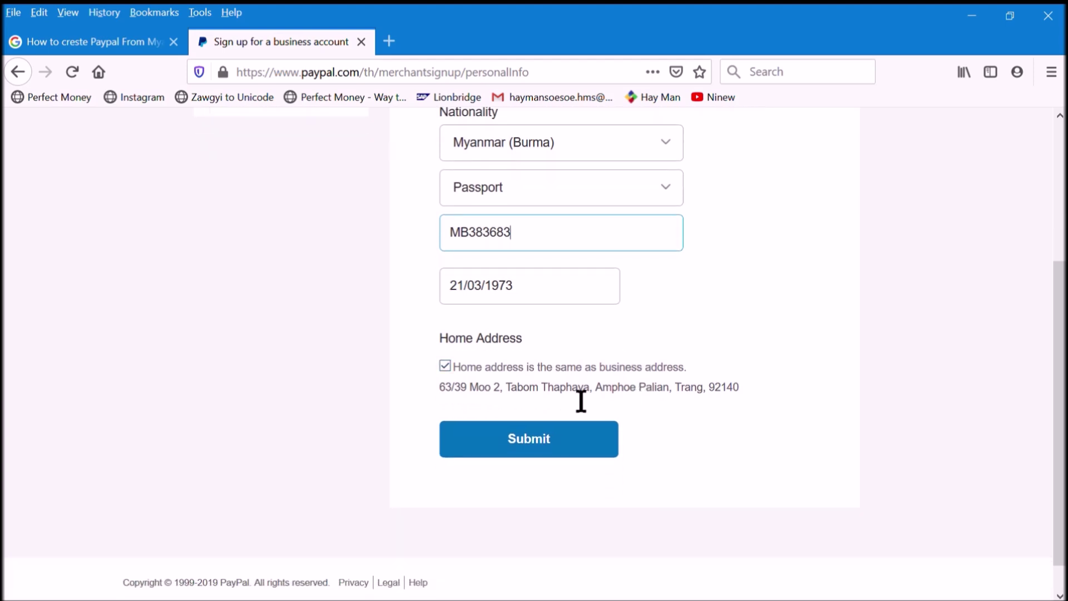
{"action": "scroll", "coordinate": [477, 381], "scroll_direction": "up", "scroll_amount": 4}
{"action": "scroll", "coordinate": [481, 376], "scroll_direction": "down", "scroll_amount": 4}
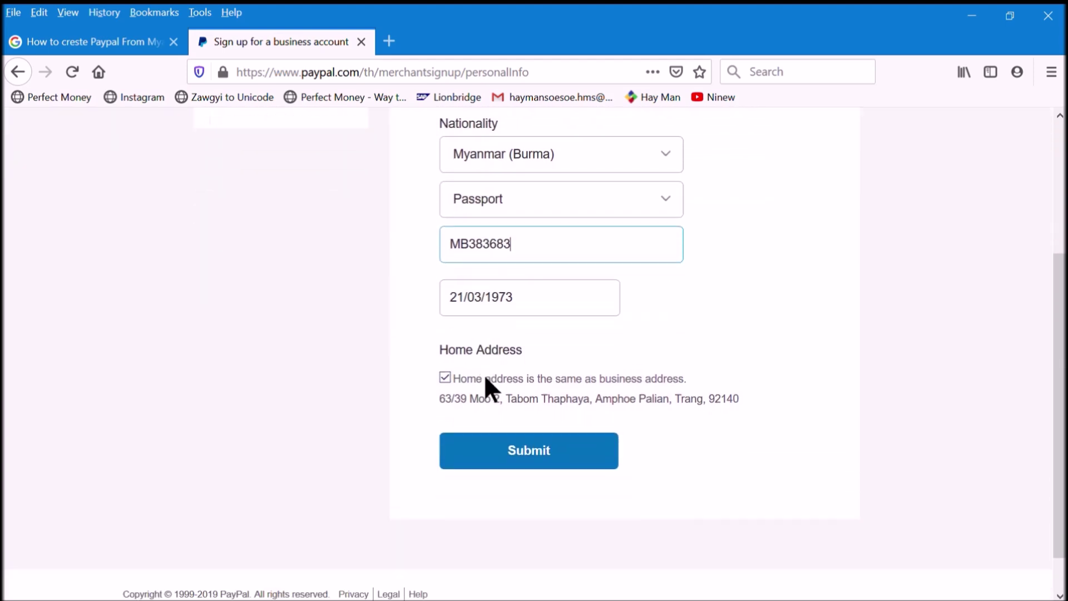
{"action": "scroll", "coordinate": [486, 378], "scroll_direction": "down", "scroll_amount": 1}
Submit the account holder details and choose Set Up Payments on the thank-you page.
{"action": "left_click", "coordinate": [548, 407]}
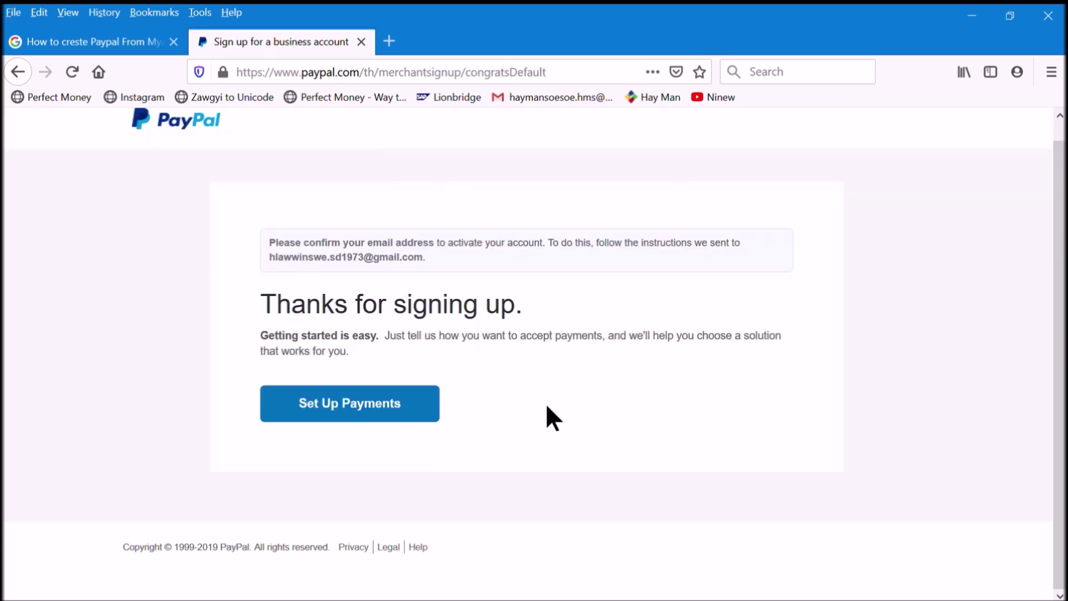
{"action": "left_click", "coordinate": [387, 409]}
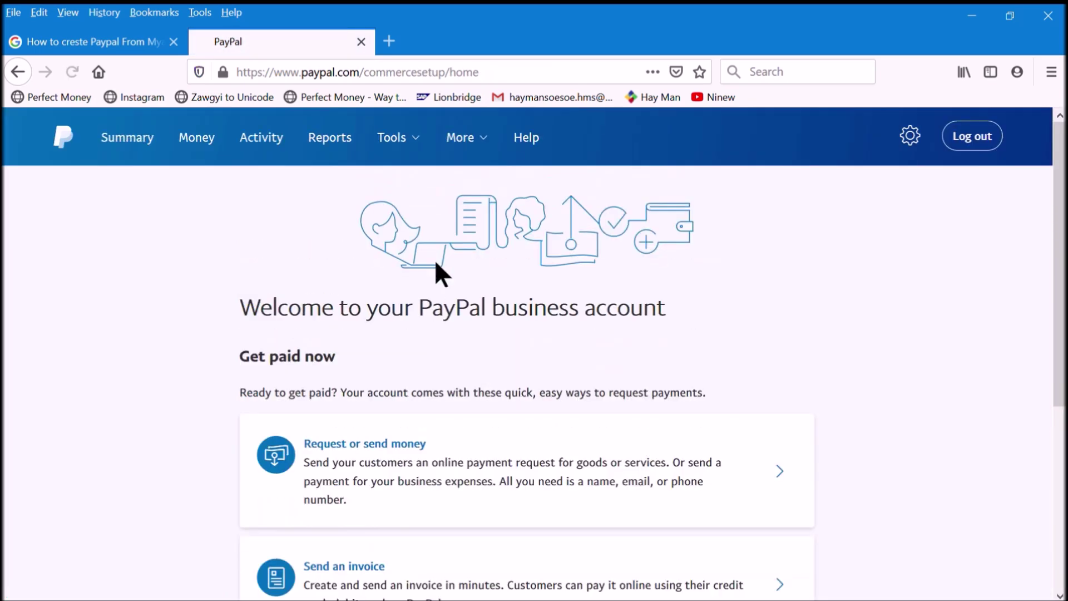
Open Gmail in a new tab and sign in with the account email and password.
{"action": "left_click", "coordinate": [389, 41]}
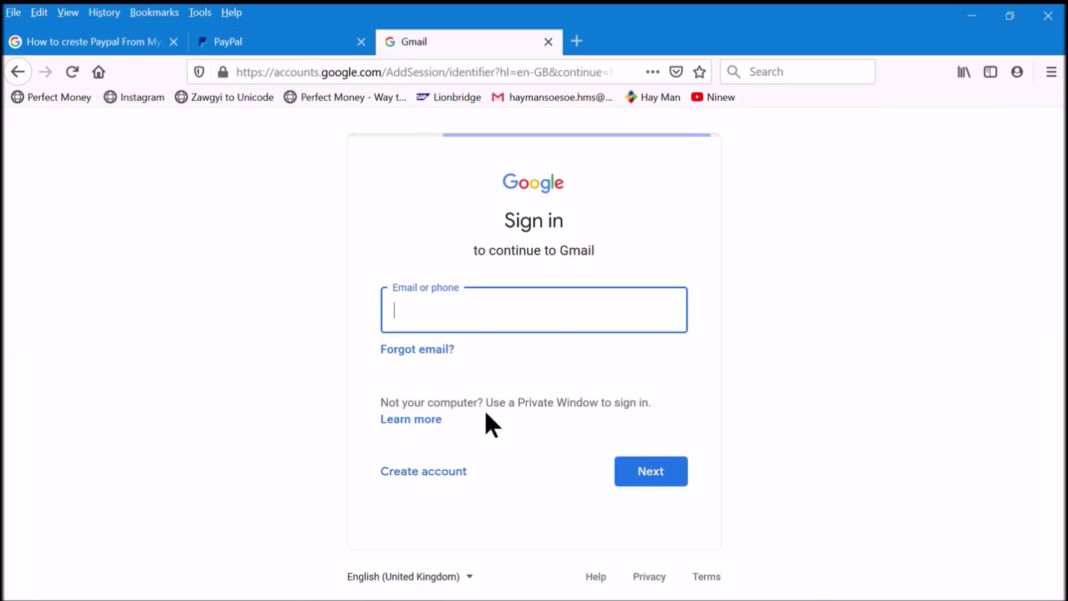
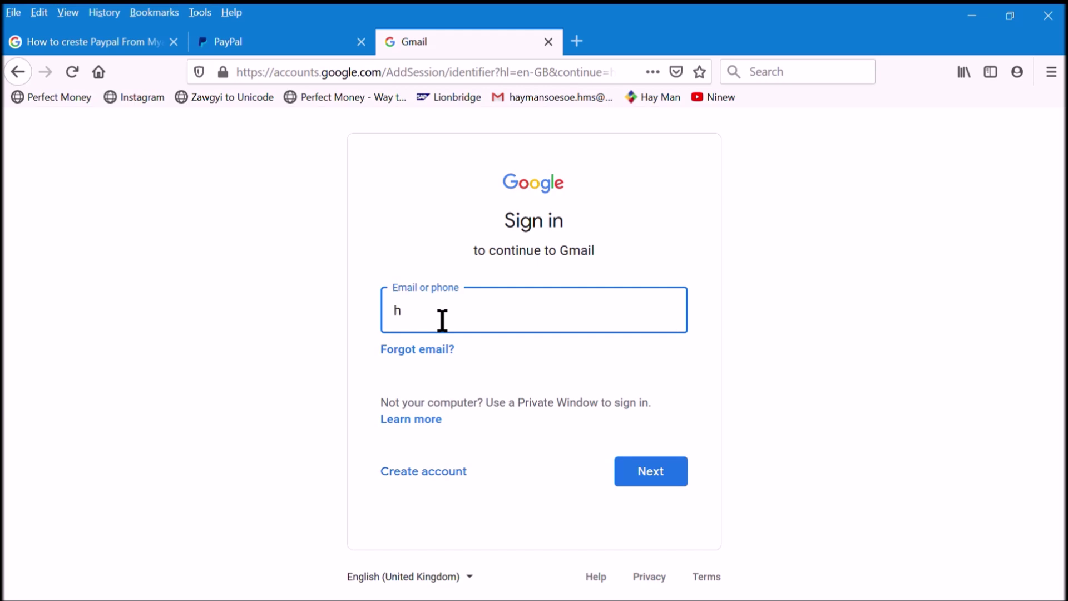
{"action": "key", "text": "Return"}
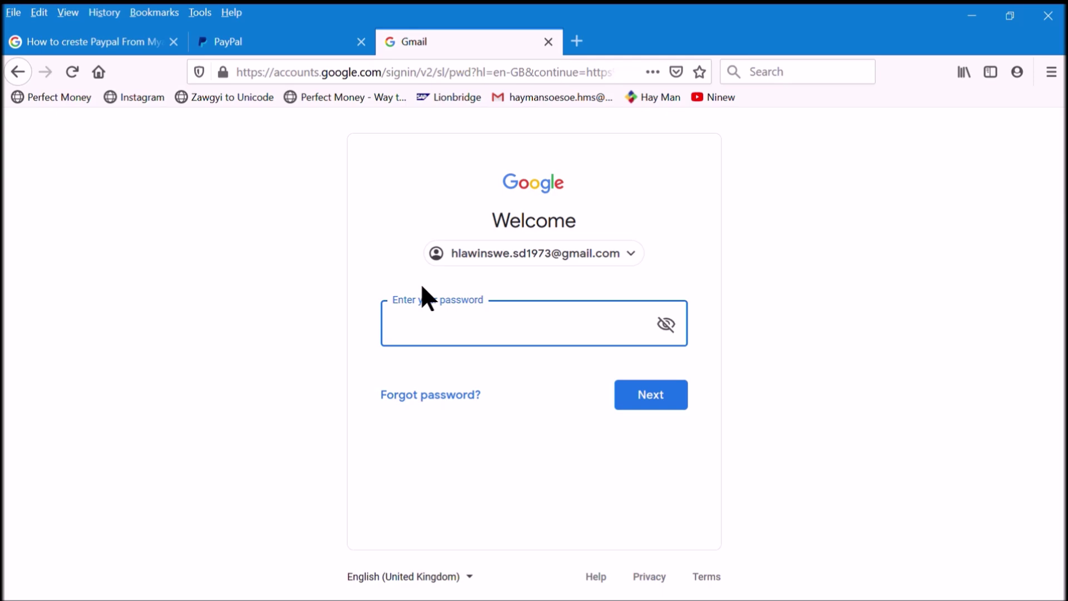
{"action": "type", "text": "•••••••••••"}
{"action": "left_click", "coordinate": [678, 395]}
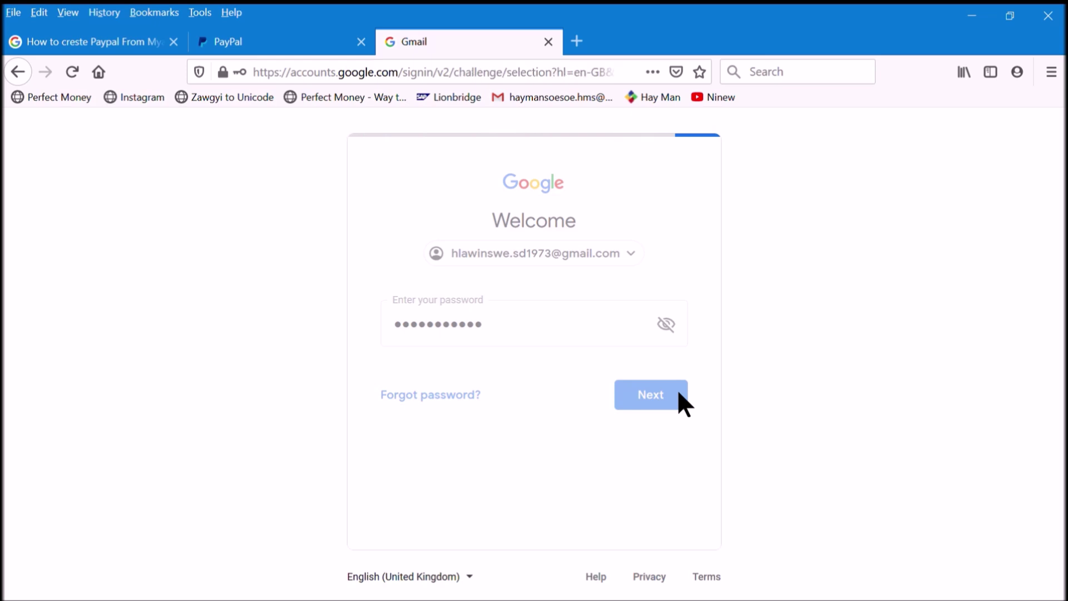
{"action": "scroll", "coordinate": [688, 405], "scroll_direction": "down", "scroll_amount": 2}
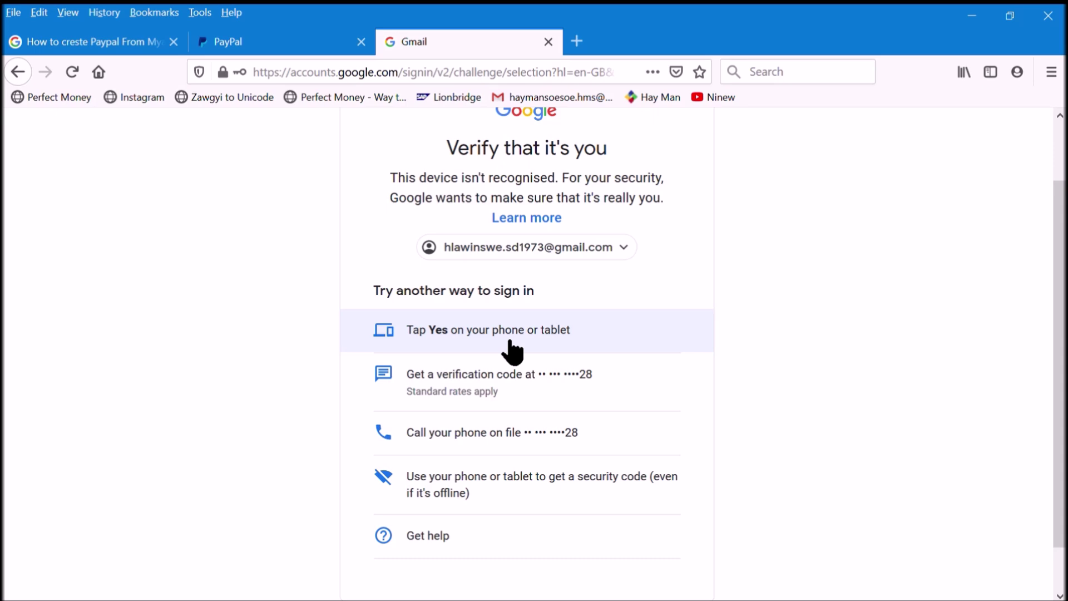
Approve the Gmail sign-in on the phone, then open Google's 'Security alert' email about the new device.
{"action": "left_click", "coordinate": [510, 337]}
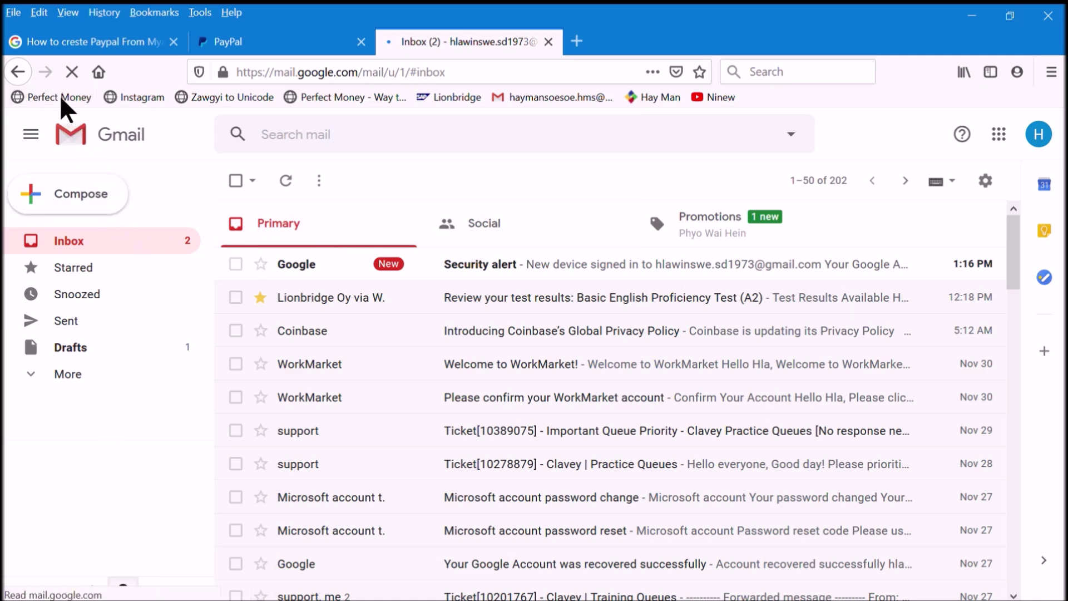
{"action": "left_click", "coordinate": [496, 263]}
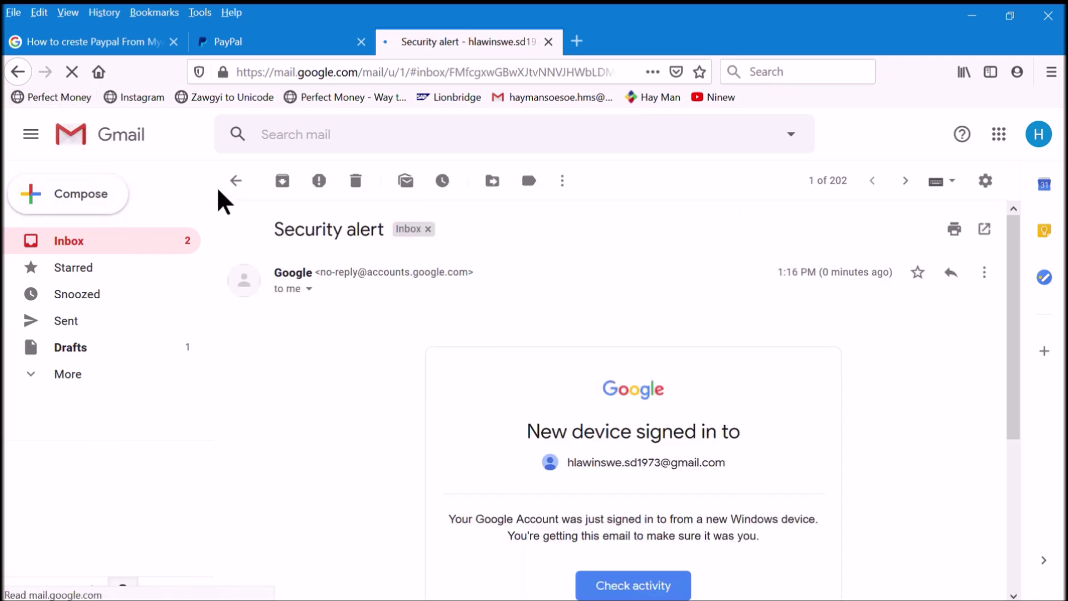